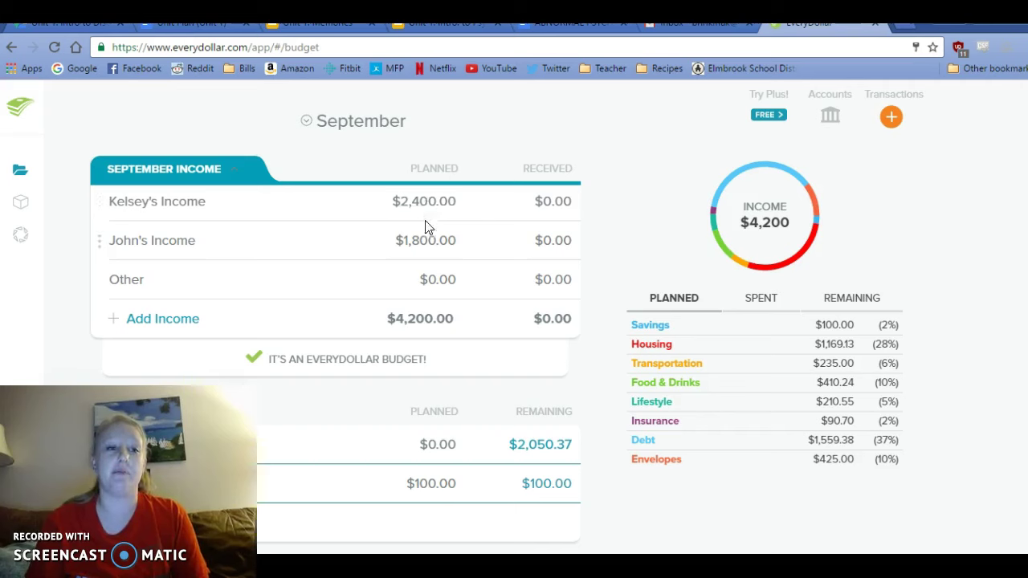
Review the planned amounts in the September income group and the savings group with its Emergency Fund and Car Fund
{"action": "left_click", "coordinate": [424, 239]}
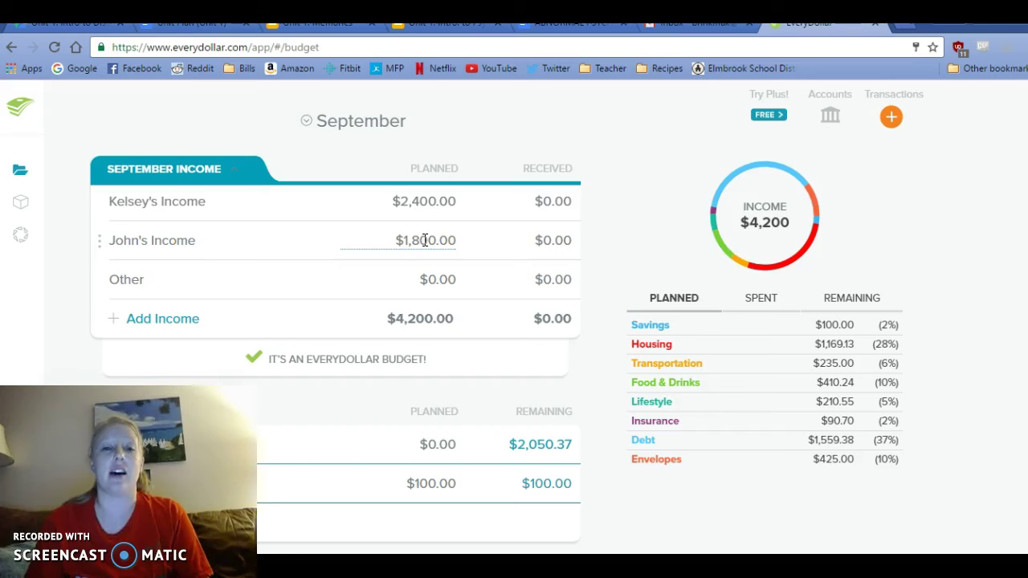
{"action": "left_click", "coordinate": [388, 241]}
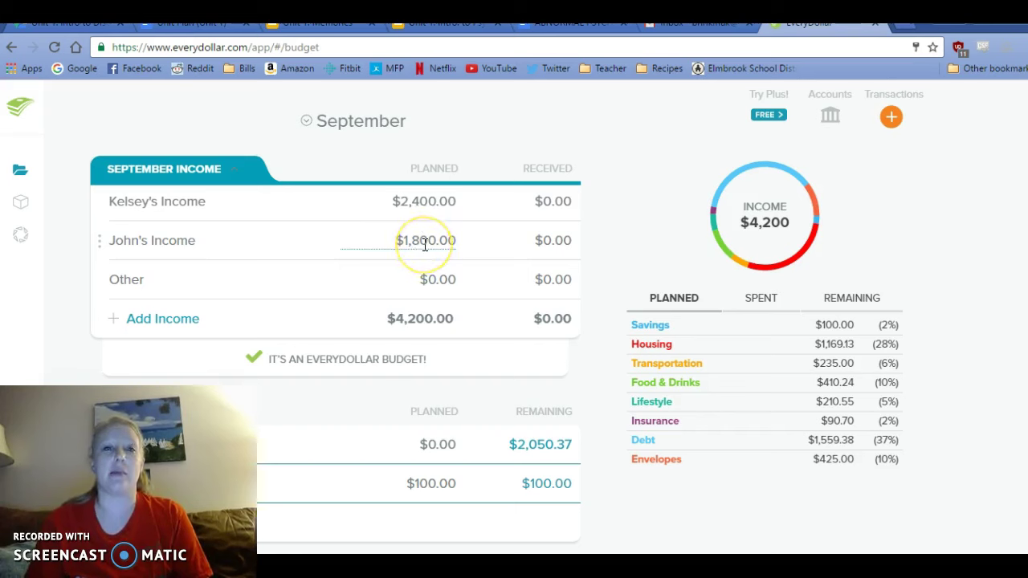
{"action": "left_click", "coordinate": [555, 243]}
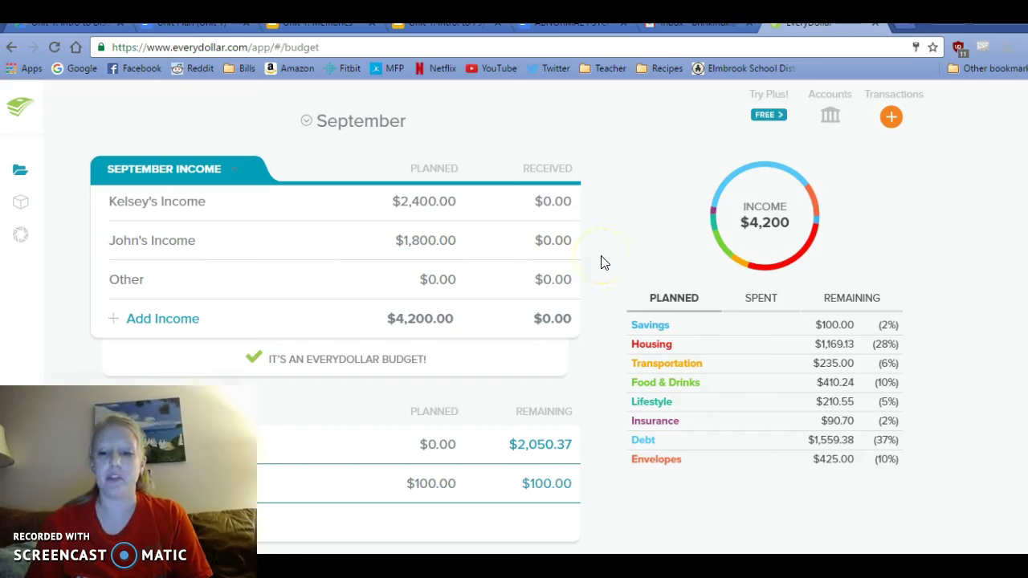
{"action": "scroll", "coordinate": [605, 262], "scroll_direction": "down", "scroll_amount": 2}
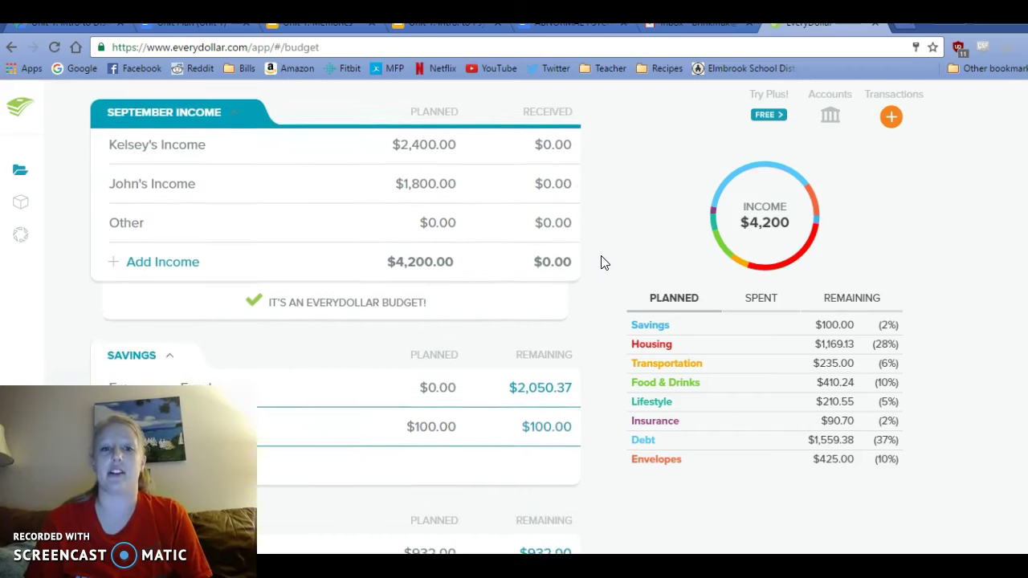
{"action": "scroll", "coordinate": [603, 264], "scroll_direction": "down", "scroll_amount": 1}
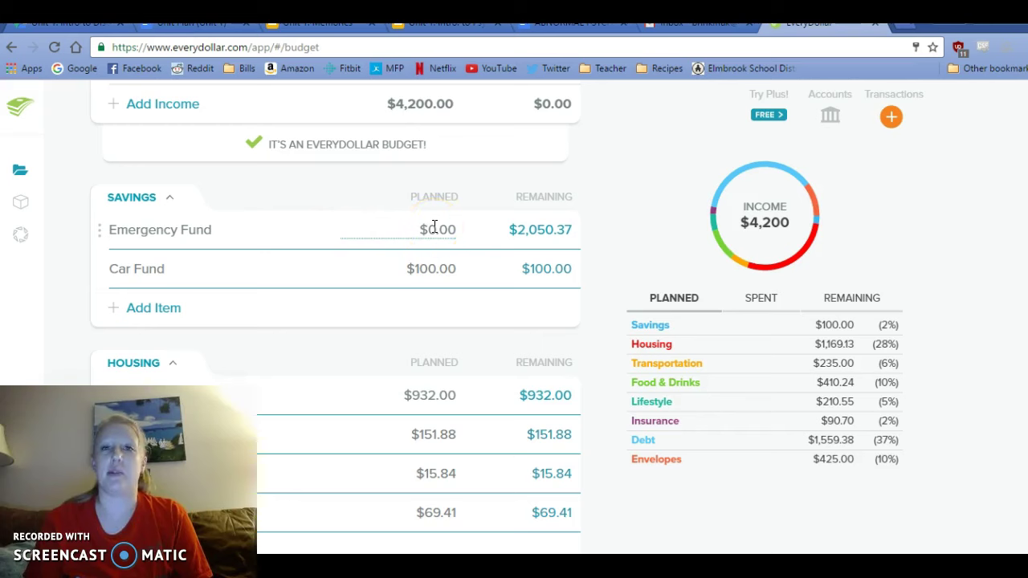
{"action": "left_click", "coordinate": [147, 265]}
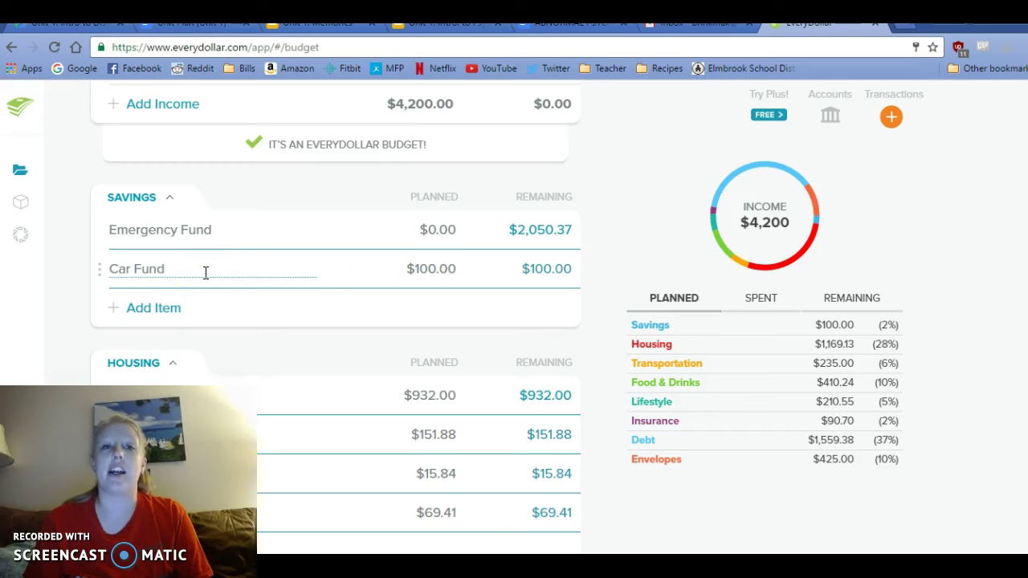
{"action": "left_click", "coordinate": [500, 275]}
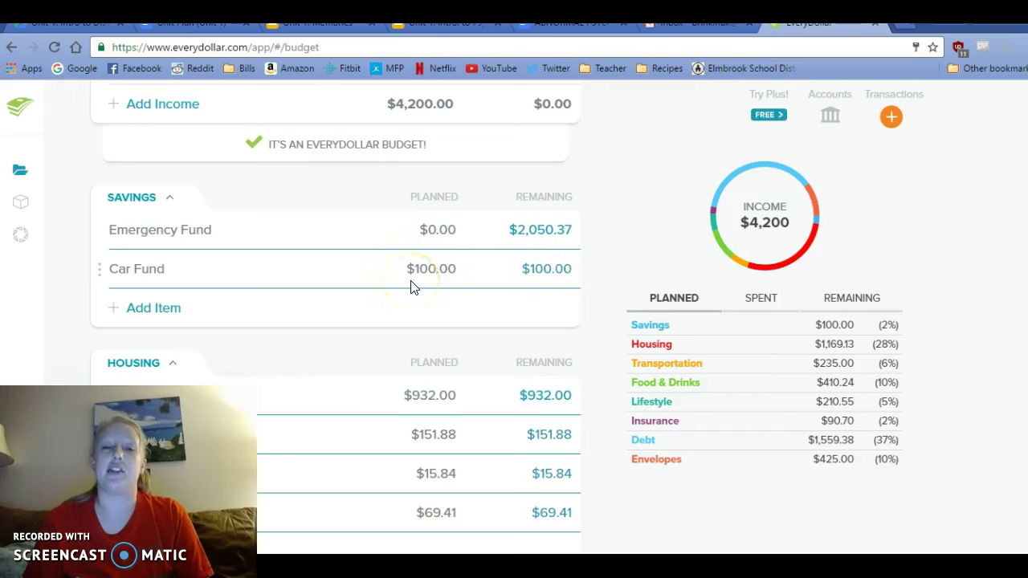
Review the planned housing bills and the planned transportation costs for fuel and parking
{"action": "scroll", "coordinate": [607, 311], "scroll_direction": "down", "scroll_amount": 1}
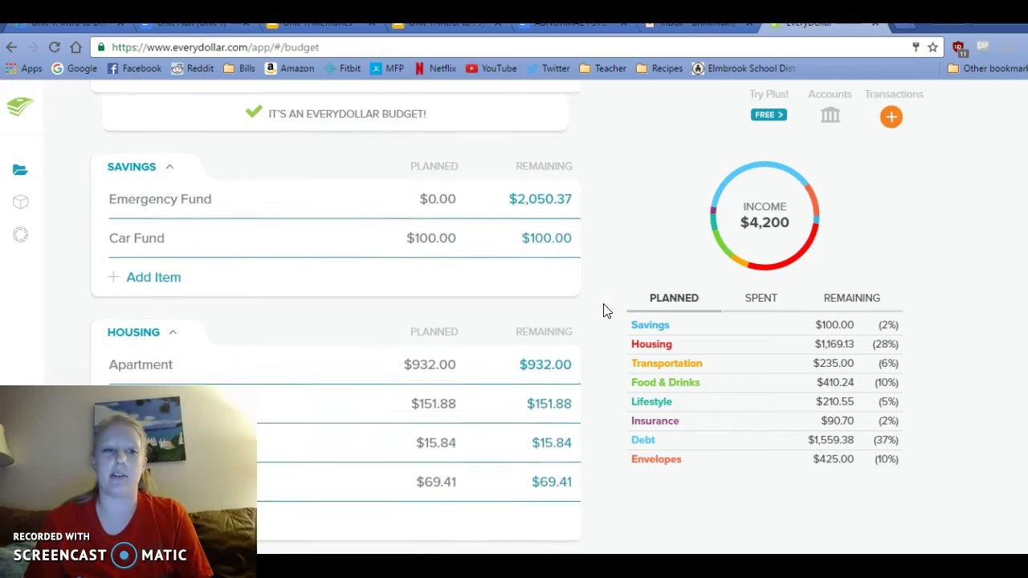
{"action": "scroll", "coordinate": [607, 311], "scroll_direction": "down", "scroll_amount": 3}
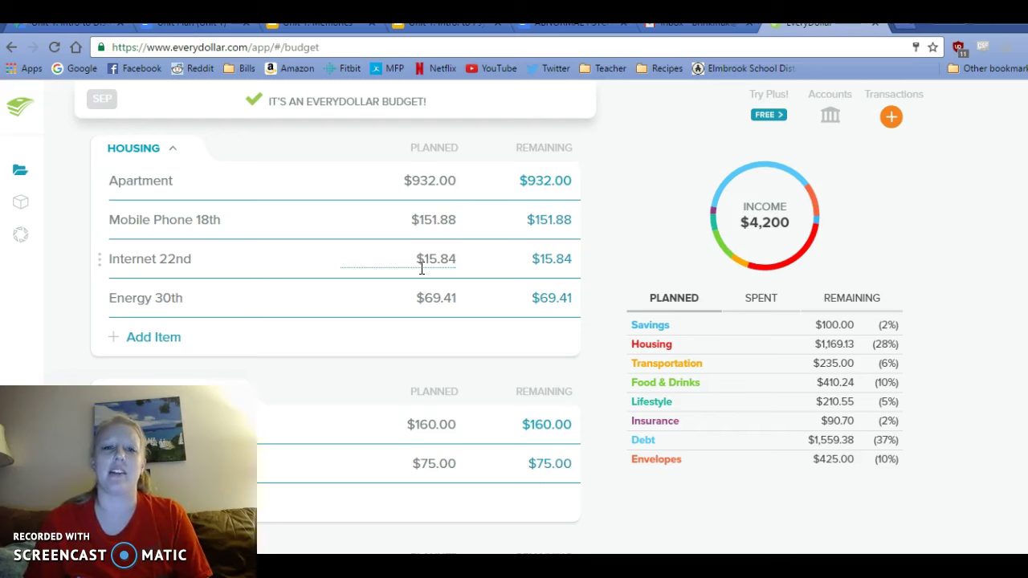
{"action": "left_click", "coordinate": [436, 266]}
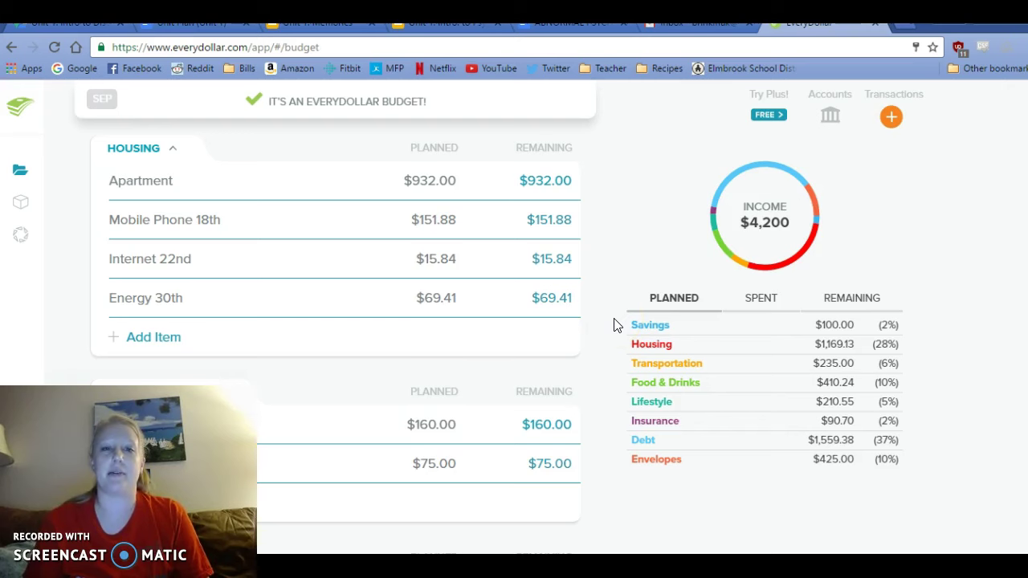
{"action": "scroll", "coordinate": [614, 325], "scroll_direction": "down", "scroll_amount": 3}
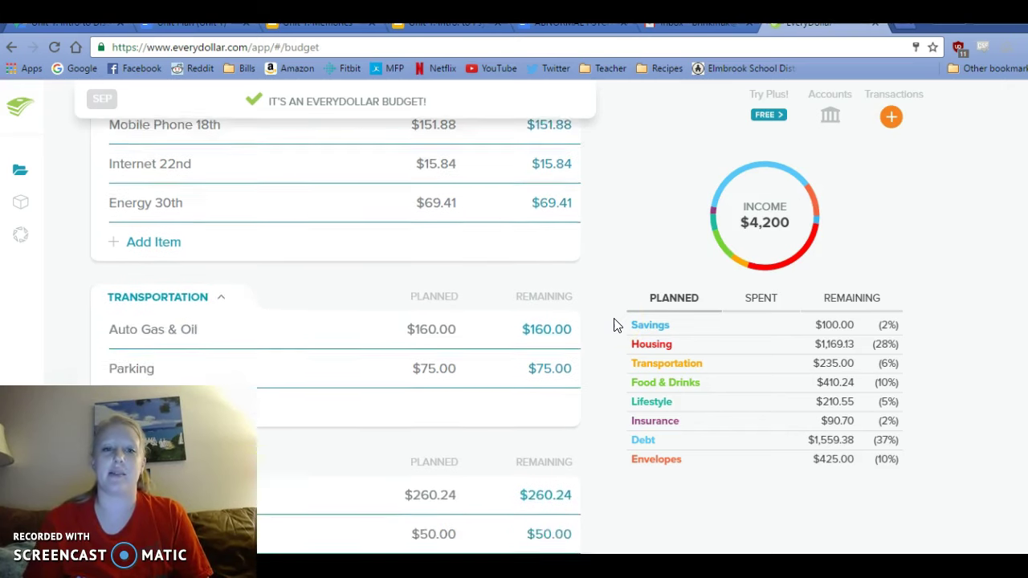
{"action": "scroll", "coordinate": [615, 324], "scroll_direction": "down", "scroll_amount": 1}
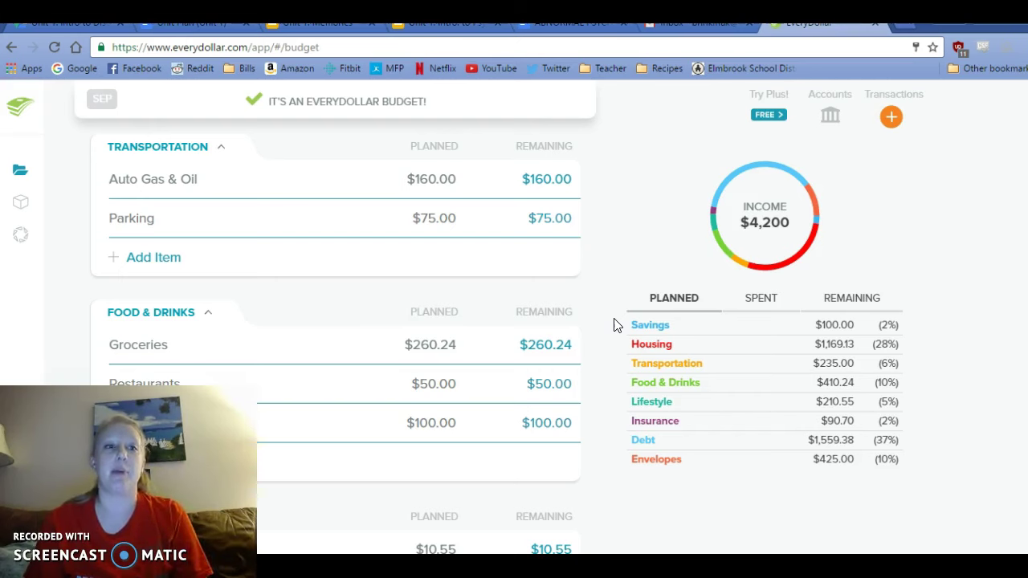
{"action": "left_click", "coordinate": [426, 213]}
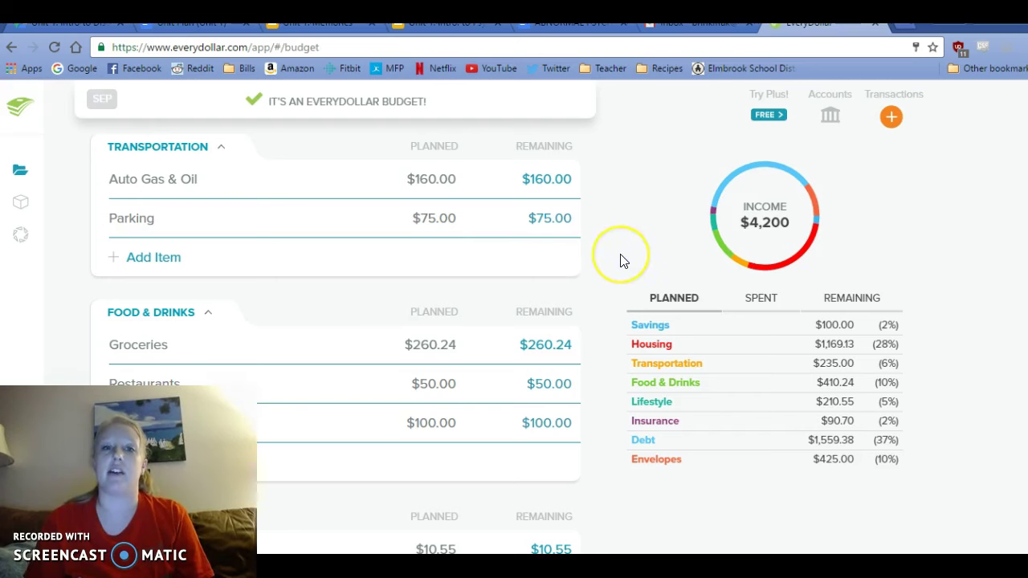
Examine the planned amounts in the Food & Drinks group and the Lifestyle group
{"action": "scroll", "coordinate": [620, 261], "scroll_direction": "down", "scroll_amount": 1}
{"action": "scroll", "coordinate": [620, 262], "scroll_direction": "down", "scroll_amount": 2}
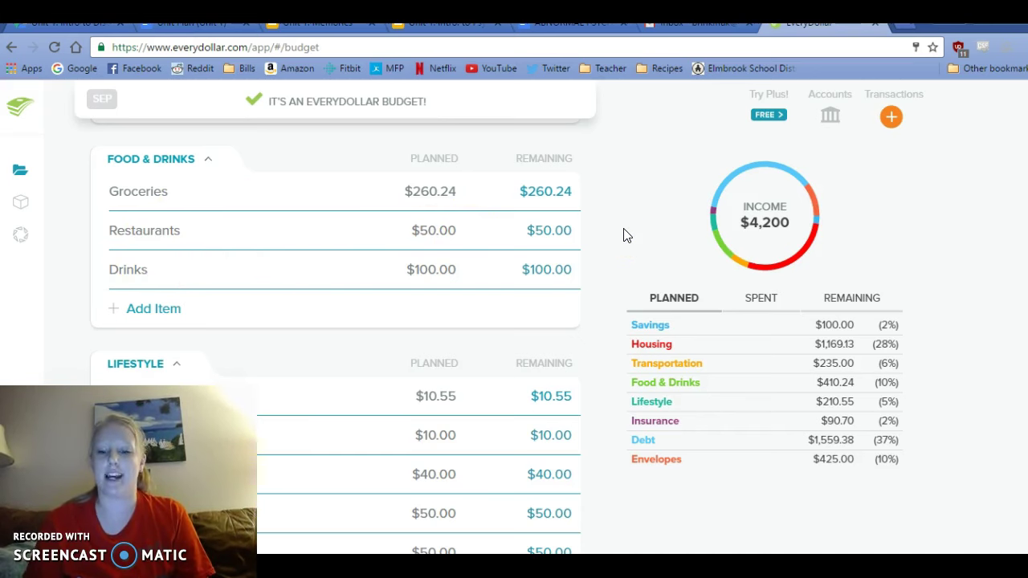
{"action": "scroll", "coordinate": [626, 235], "scroll_direction": "down", "scroll_amount": 2}
{"action": "scroll", "coordinate": [626, 235], "scroll_direction": "down", "scroll_amount": 1}
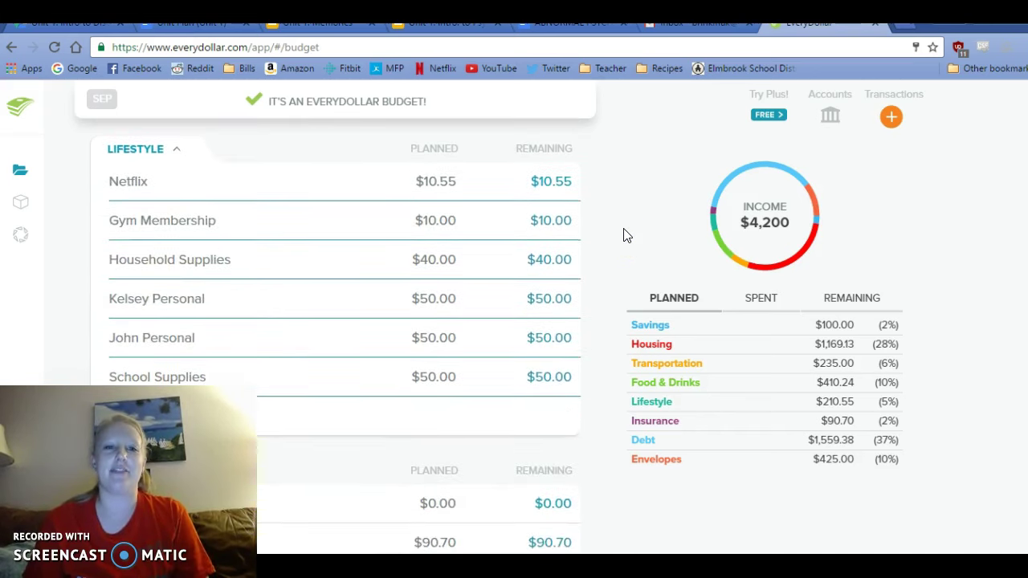
{"action": "scroll", "coordinate": [625, 235], "scroll_direction": "down", "scroll_amount": 1}
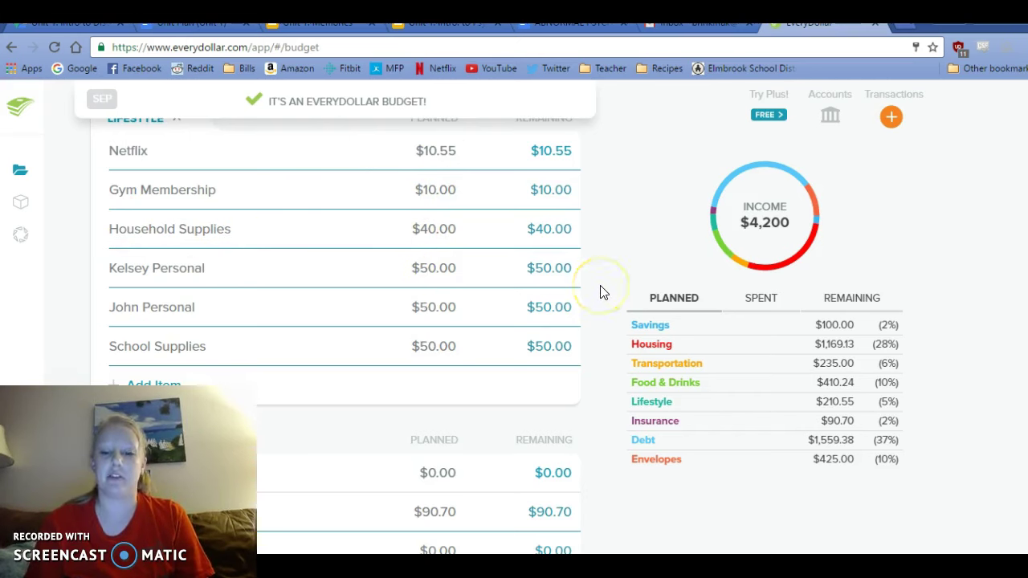
{"action": "scroll", "coordinate": [600, 292], "scroll_direction": "down", "scroll_amount": 2}
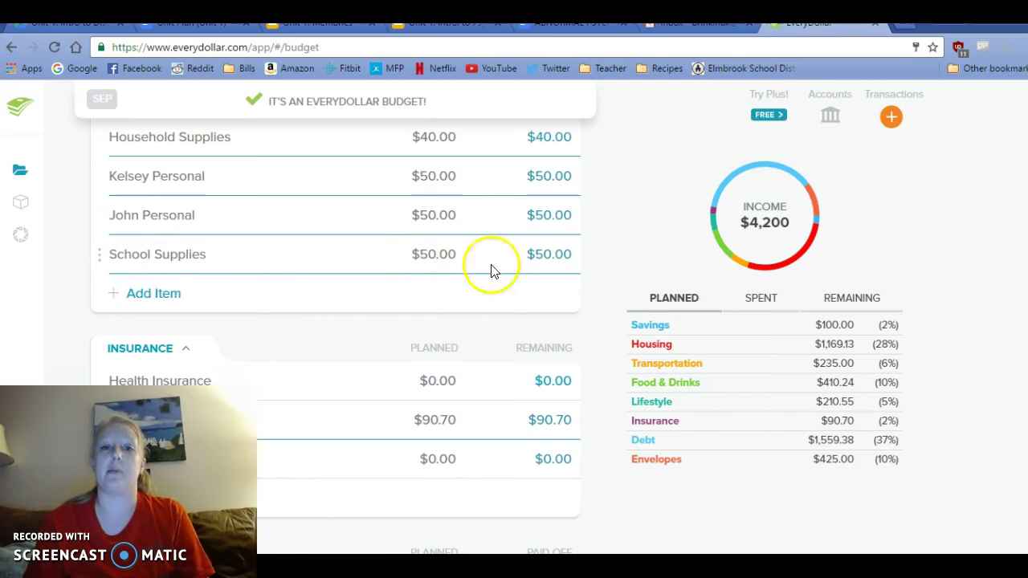
Examine the planned insurance items and the debt payments, including the student loans
{"action": "scroll", "coordinate": [609, 265], "scroll_direction": "down", "scroll_amount": 1}
{"action": "scroll", "coordinate": [608, 265], "scroll_direction": "down", "scroll_amount": 4}
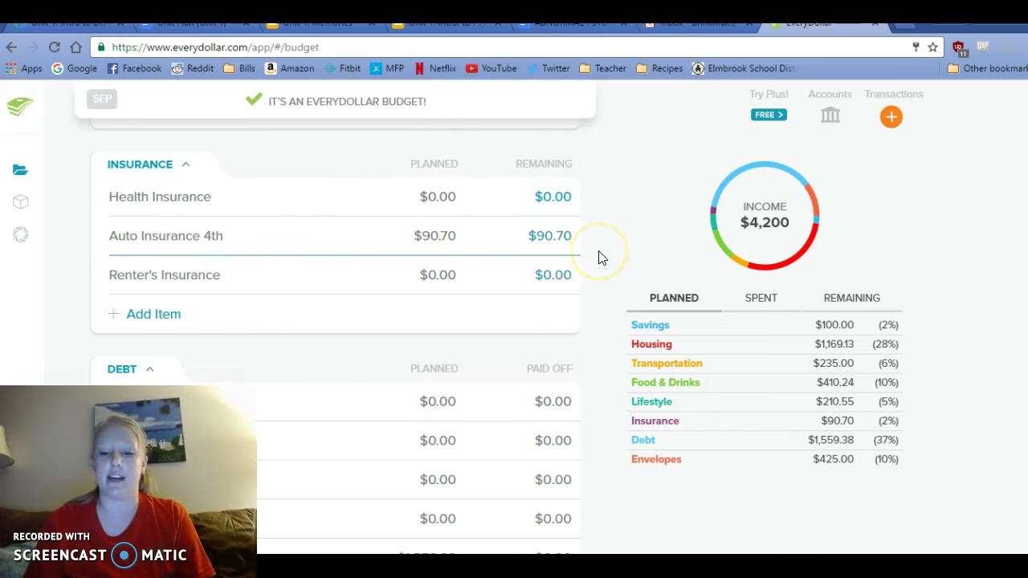
{"action": "scroll", "coordinate": [598, 257], "scroll_direction": "down", "scroll_amount": 3}
{"action": "scroll", "coordinate": [599, 257], "scroll_direction": "down", "scroll_amount": 2}
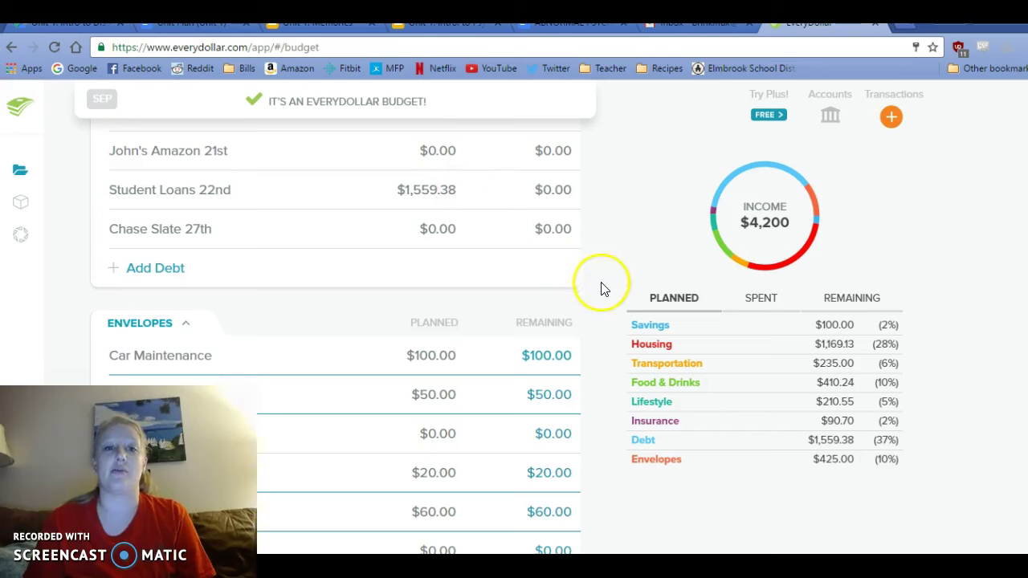
Review the planned amounts for all Envelopes items, from Car Maintenance to Computer, and return to the September income group
{"action": "scroll", "coordinate": [604, 289], "scroll_direction": "down", "scroll_amount": 2}
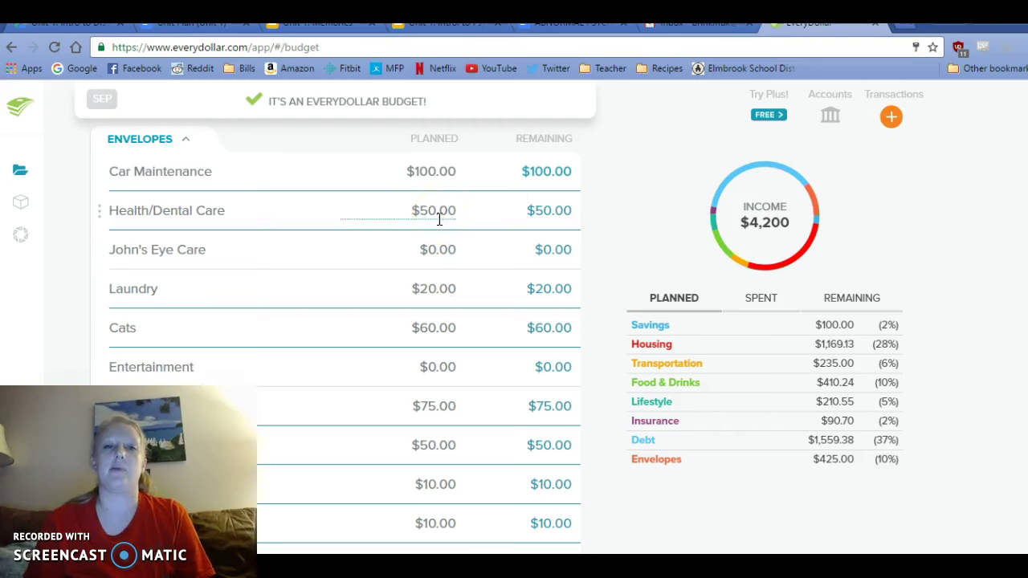
{"action": "left_click", "coordinate": [438, 218]}
{"action": "left_click", "coordinate": [165, 266]}
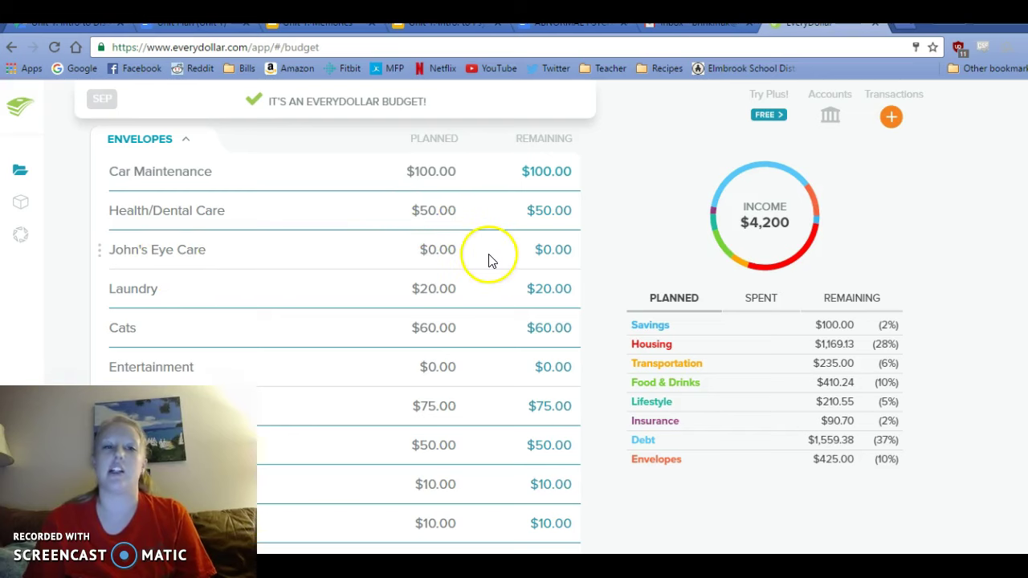
{"action": "scroll", "coordinate": [609, 261], "scroll_direction": "down", "scroll_amount": 3}
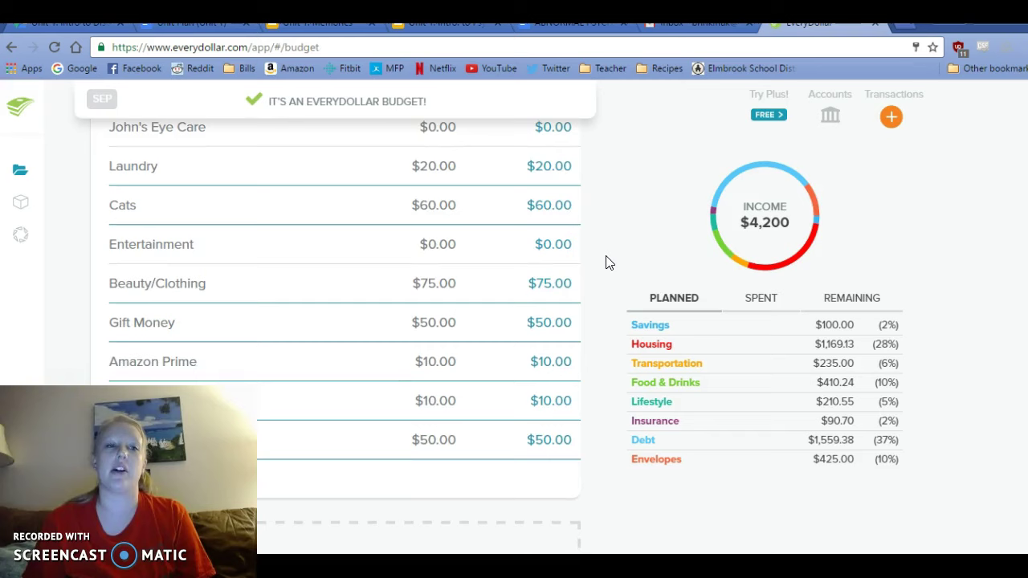
{"action": "scroll", "coordinate": [608, 261], "scroll_direction": "down", "scroll_amount": 1}
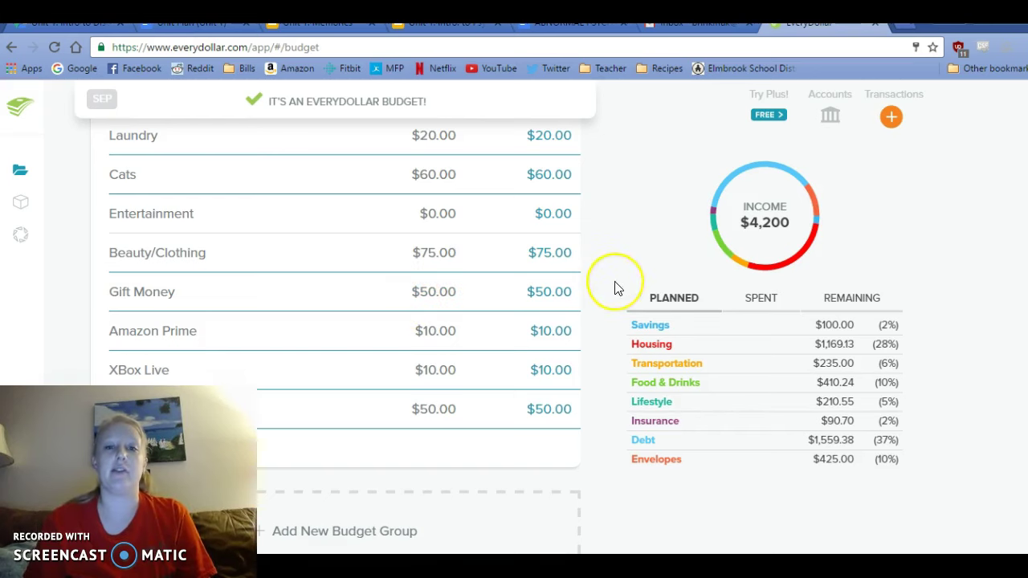
{"action": "scroll", "coordinate": [617, 287], "scroll_direction": "down", "scroll_amount": 1}
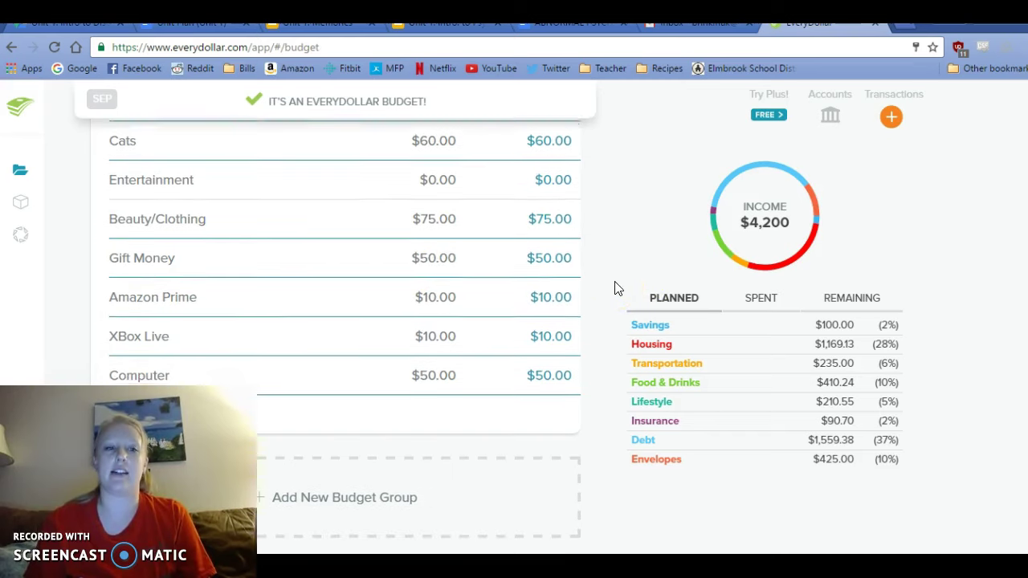
{"action": "scroll", "coordinate": [617, 288], "scroll_direction": "down", "scroll_amount": 1}
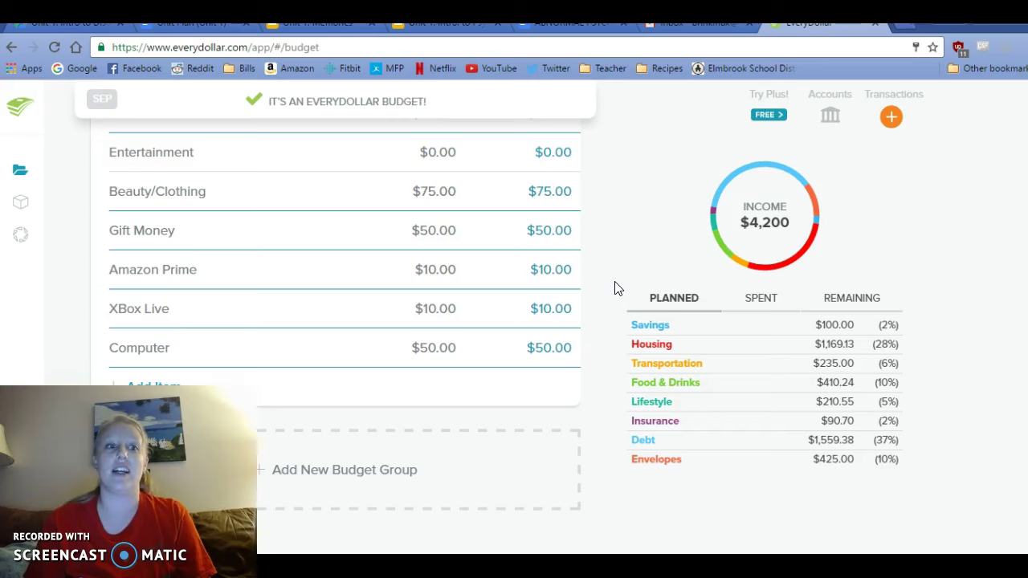
{"action": "scroll", "coordinate": [617, 288], "scroll_direction": "down", "scroll_amount": 1}
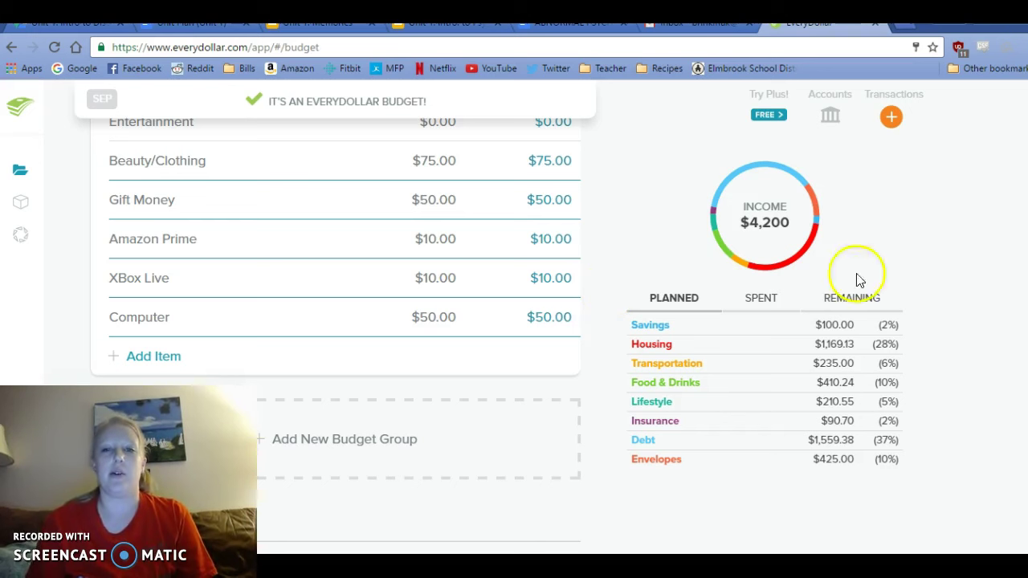
{"action": "scroll", "coordinate": [337, 337], "scroll_direction": "up", "scroll_amount": 10}
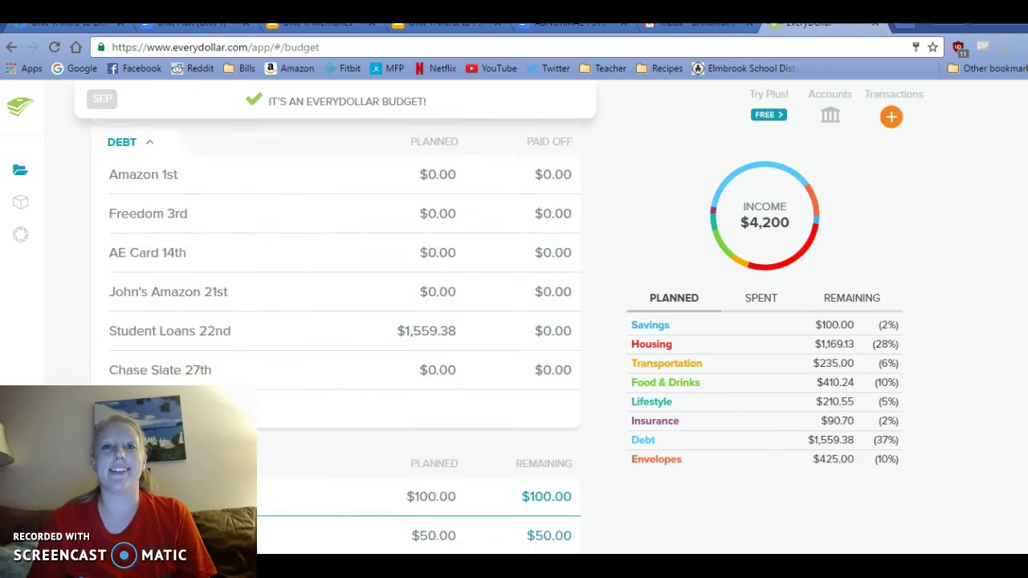
{"action": "scroll", "coordinate": [337, 322], "scroll_direction": "up", "scroll_amount": 6}
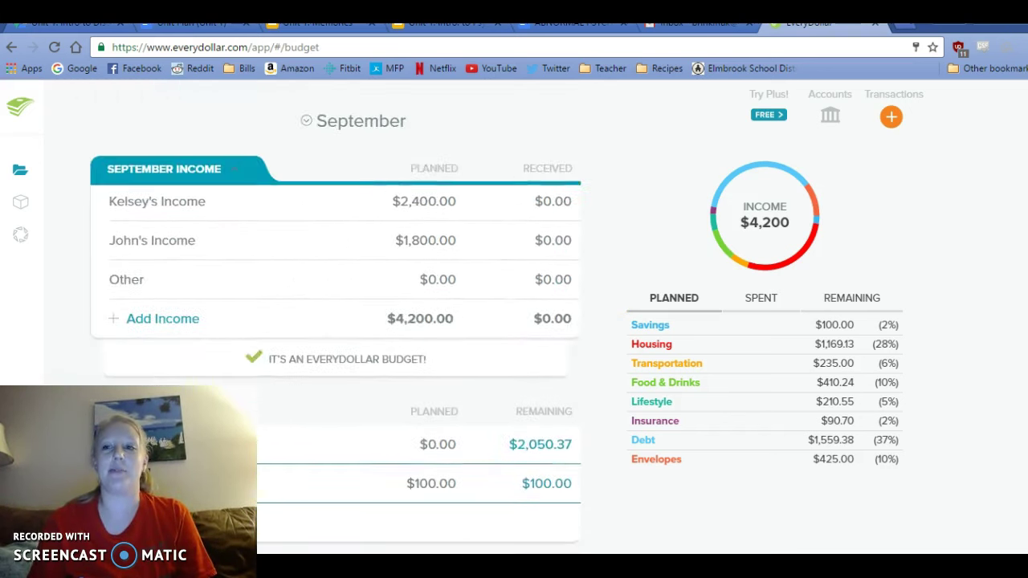